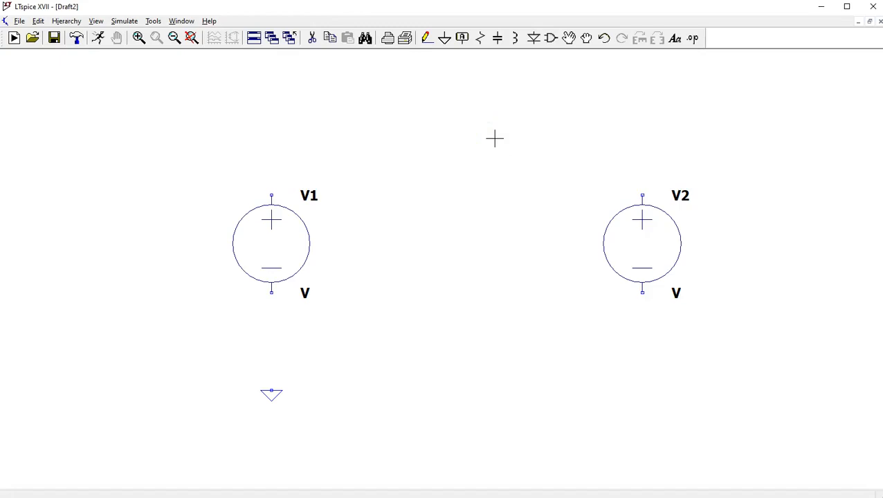
- Place a horizontal resistor R1 above and between V1 and the centre, and a vertical resistor R2 midway between the two voltage sources
{"action": "key", "text": "r"}
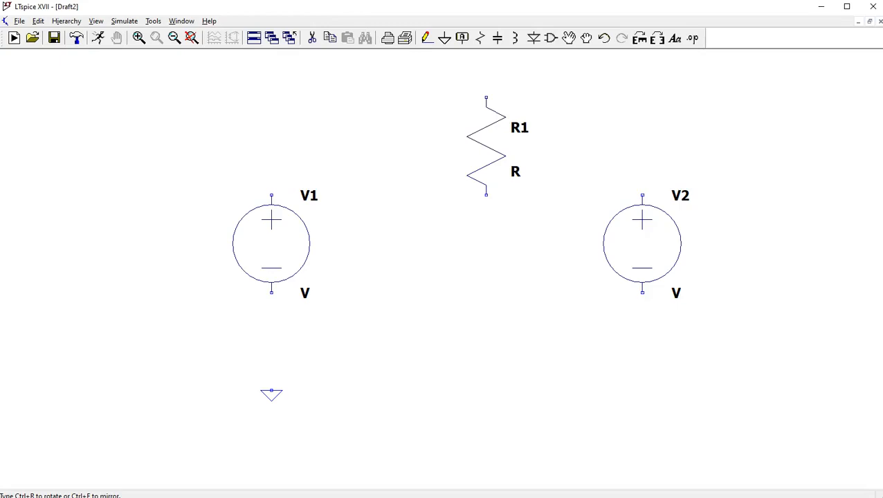
{"action": "key", "text": "ctrl+r"}
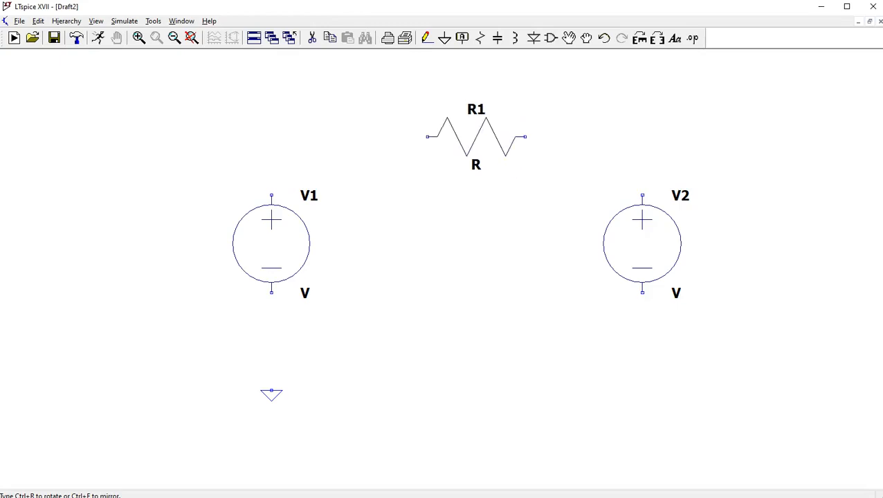
{"action": "left_click", "coordinate": [390, 124]}
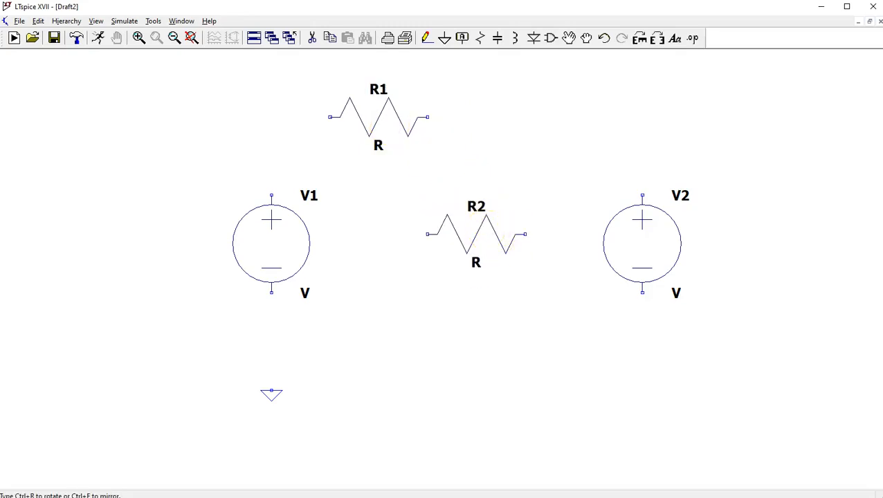
{"action": "key", "text": "ctrl+r"}
{"action": "left_click", "coordinate": [465, 230]}
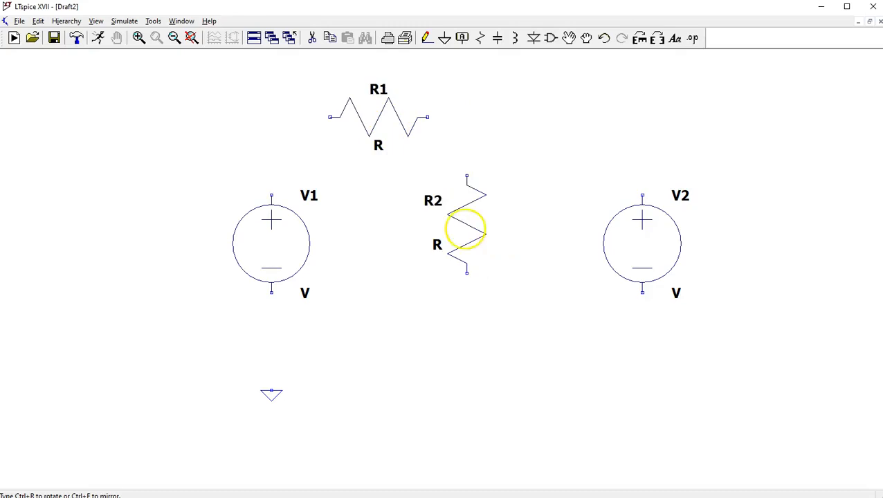
{"action": "left_click", "coordinate": [469, 246]}
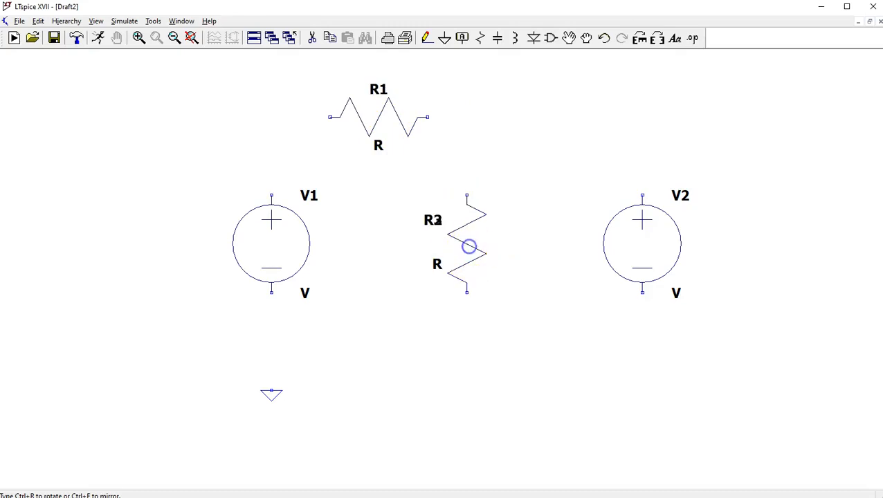
- Place a third resistor horizontally, level with R1, between R2 and V2, and finish placing resistors
{"action": "left_click", "coordinate": [579, 155]}
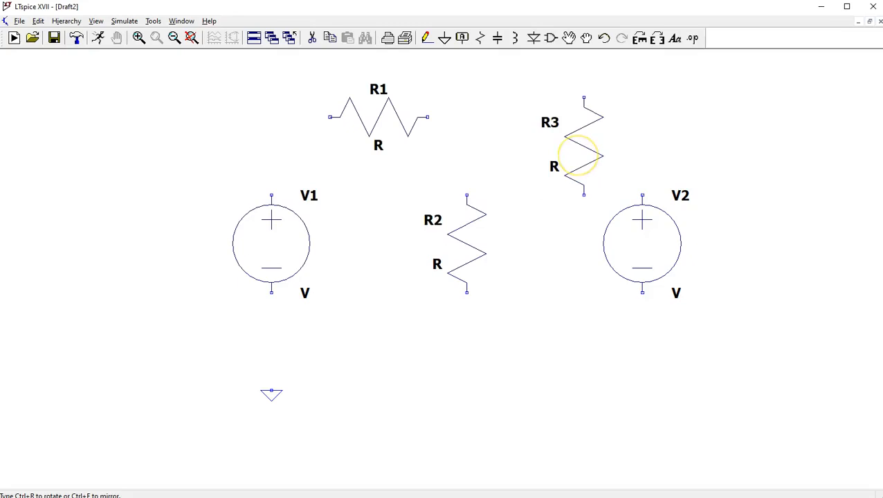
{"action": "key", "text": "ctrl+r"}
{"action": "left_click_drag", "start_coordinate": [571, 154], "coordinate": [550, 125]}
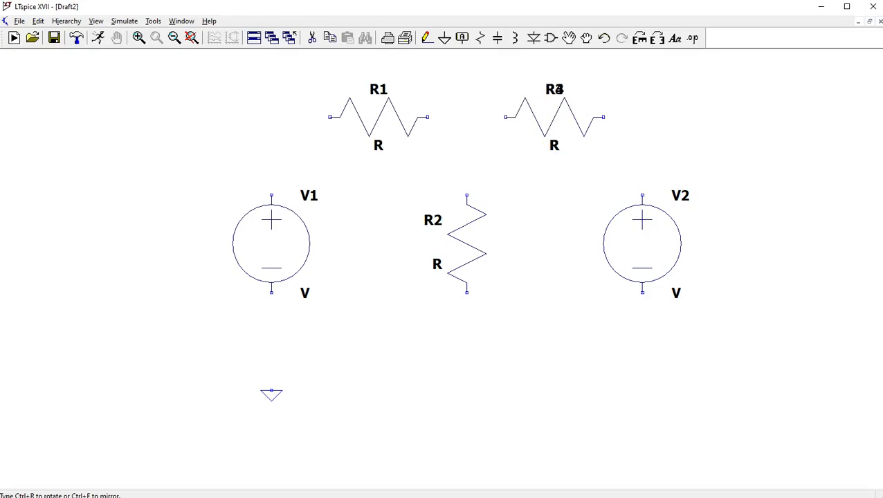
{"action": "key", "text": "Escape"}
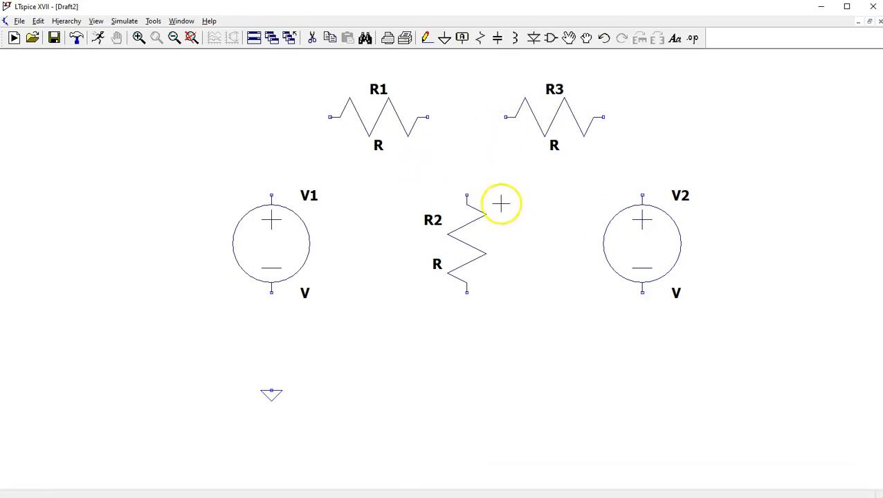
- Wire the outer loop from ground through V1, R1, R3 and V2, and back to the ground wire below V1
{"action": "left_click", "coordinate": [427, 39]}
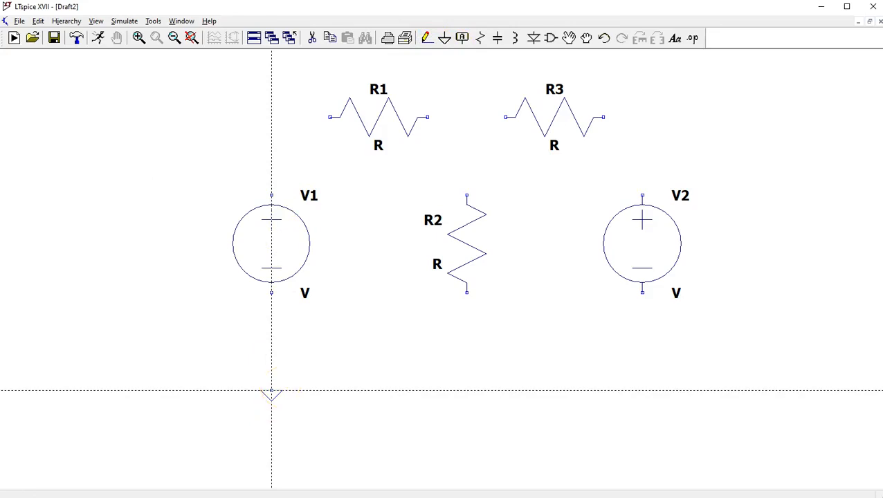
{"action": "left_click", "coordinate": [271, 391]}
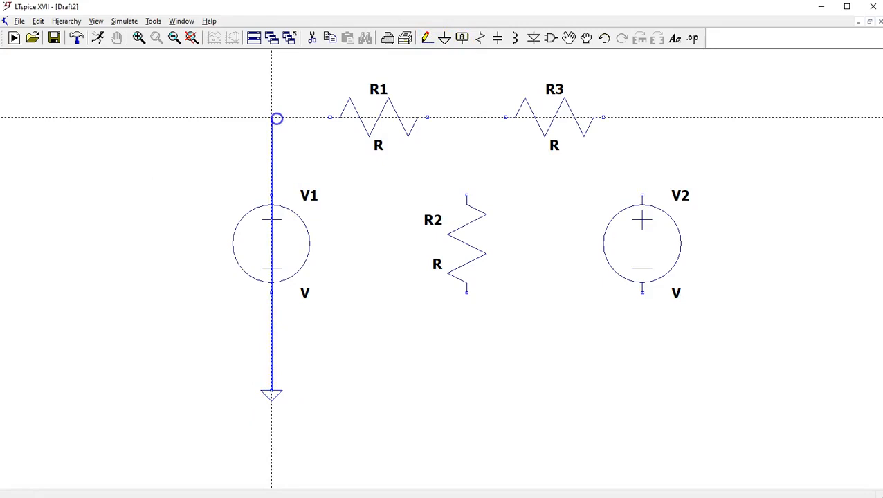
{"action": "left_click", "coordinate": [272, 117]}
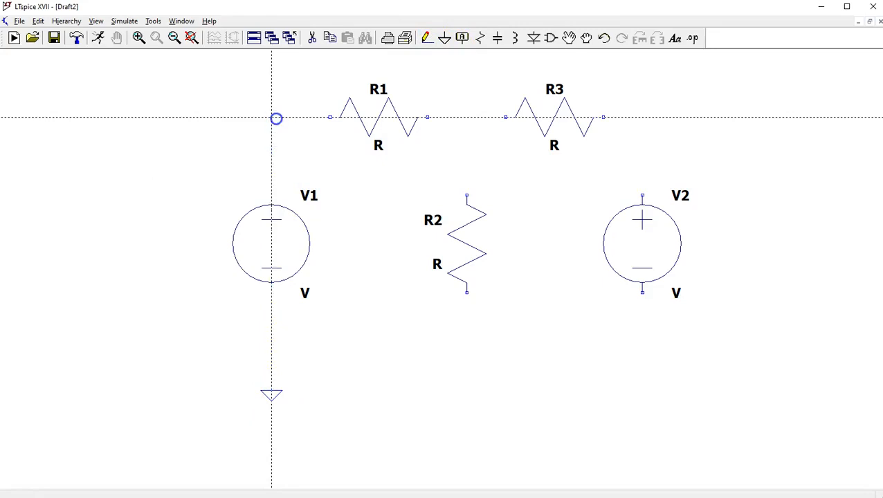
{"action": "left_click", "coordinate": [639, 121]}
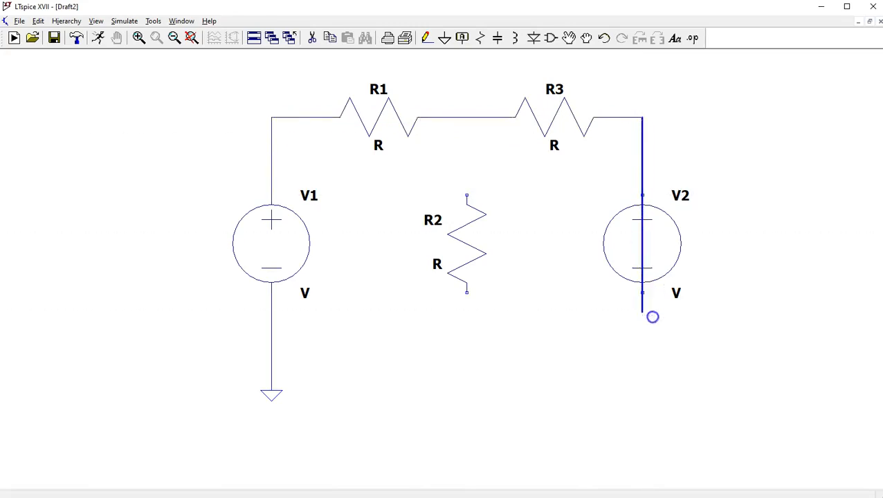
{"action": "left_click", "coordinate": [642, 333]}
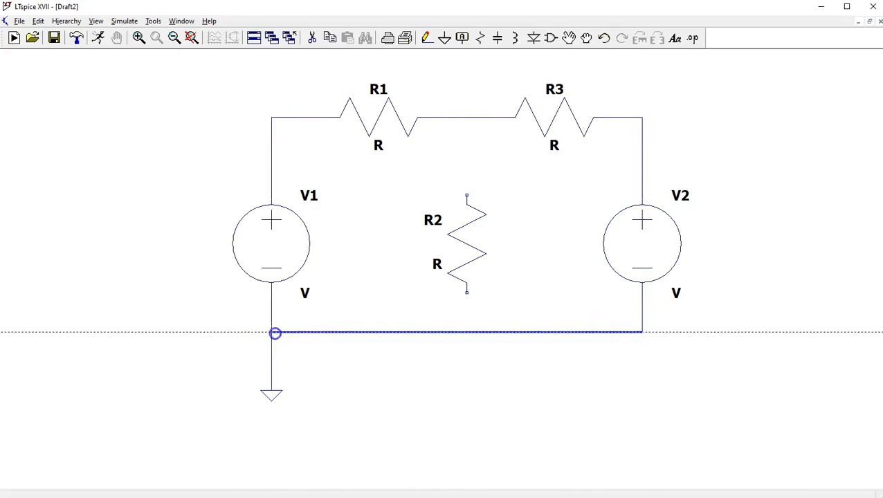
{"action": "left_click", "coordinate": [271, 333]}
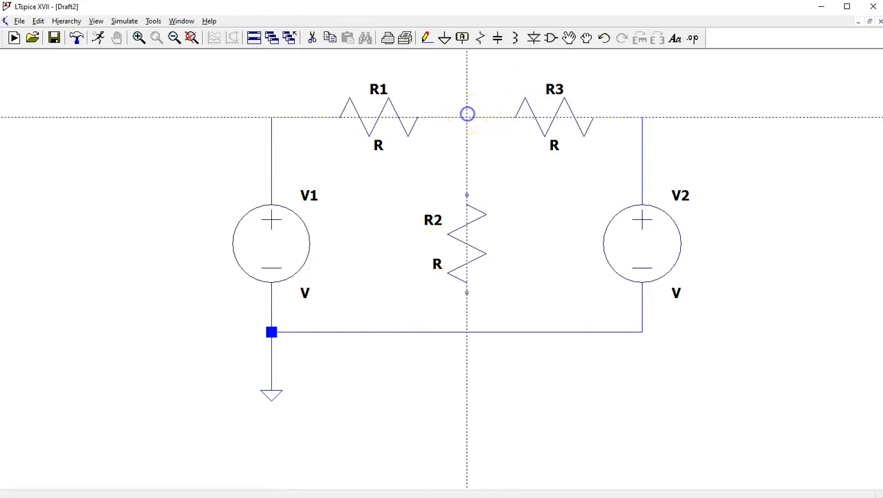
- Wire R2 vertically between the R1–R3 connection and the lower ground wire, and leave wiring mode
{"action": "left_click", "coordinate": [468, 118]}
{"action": "left_click", "coordinate": [467, 118]}
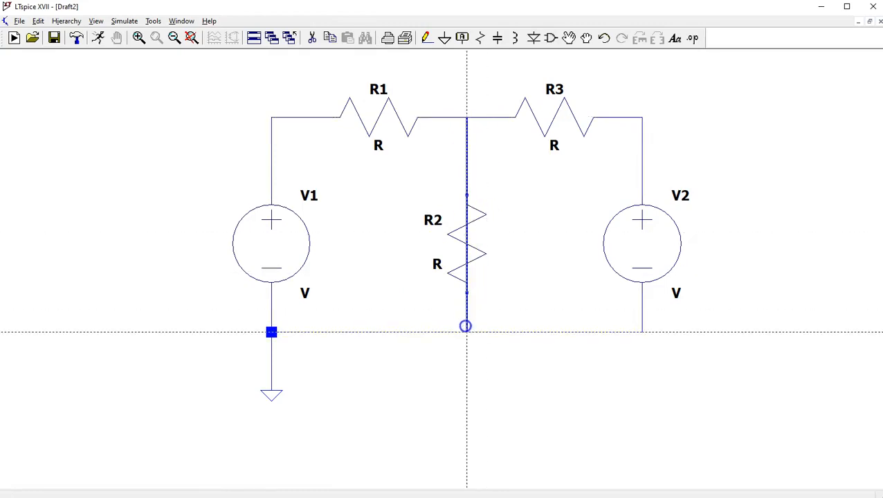
{"action": "left_click", "coordinate": [467, 331]}
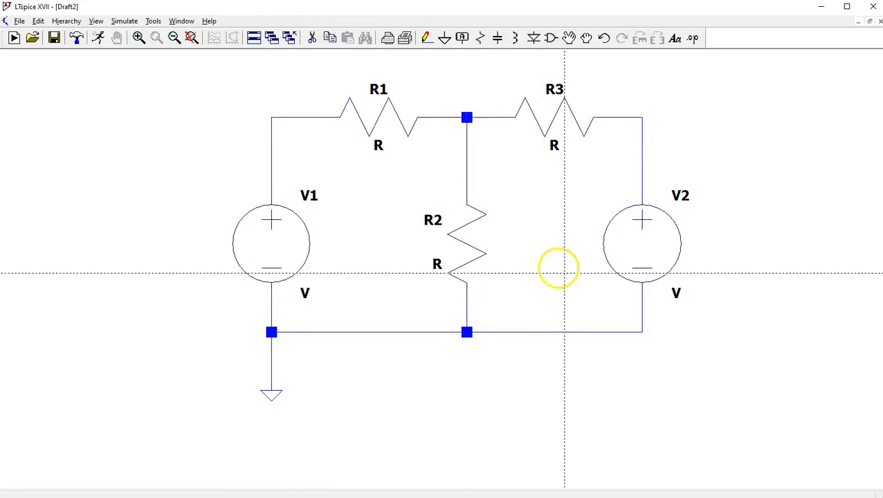
{"action": "right_click", "coordinate": [488, 354]}
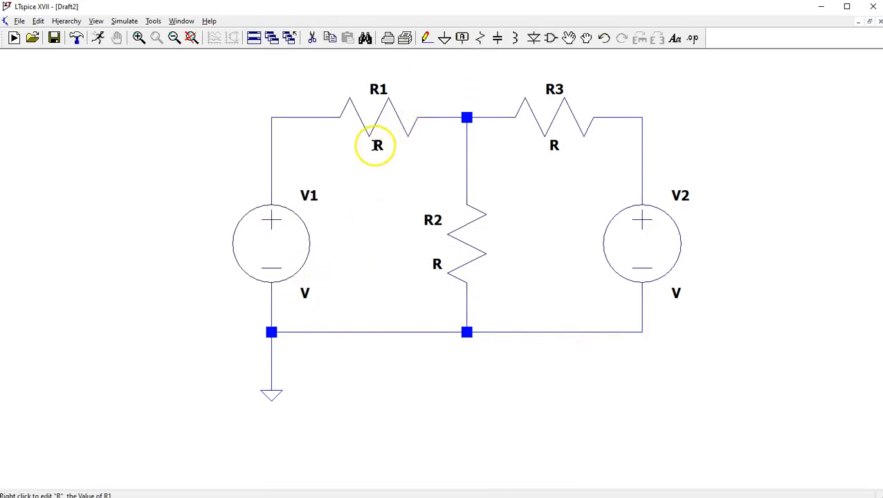
{"action": "right_click", "coordinate": [377, 148]}
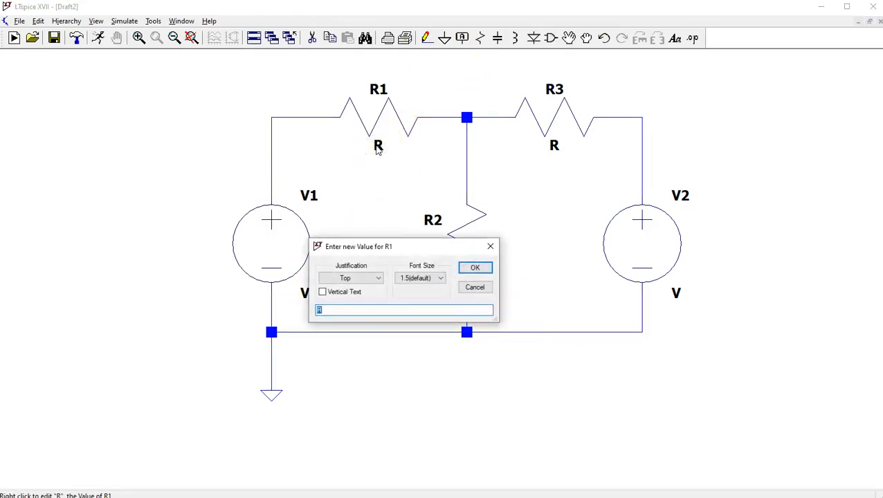
{"action": "left_click", "coordinate": [475, 289]}
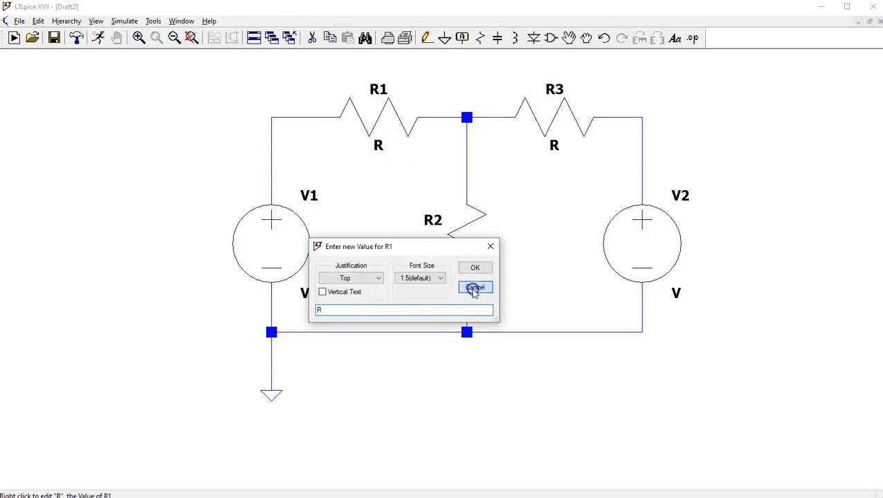
{"action": "right_click", "coordinate": [381, 144]}
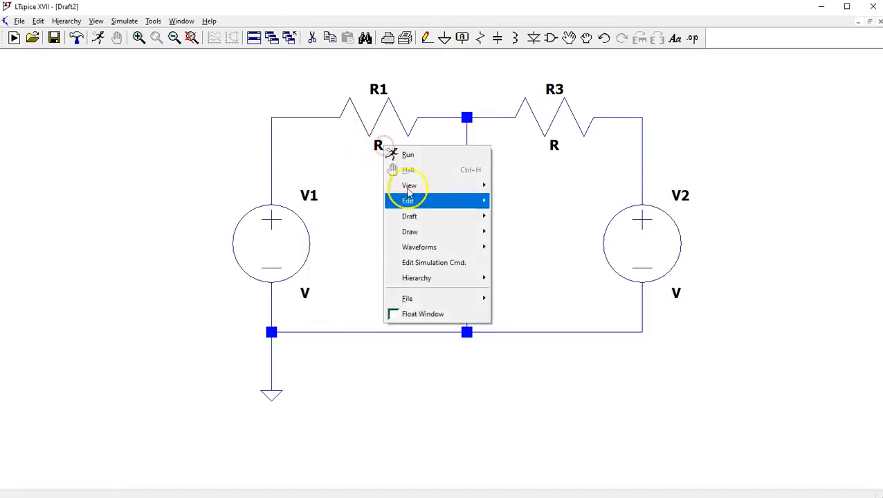
- Set the value of resistor R1 to 470
{"action": "right_click", "coordinate": [377, 145]}
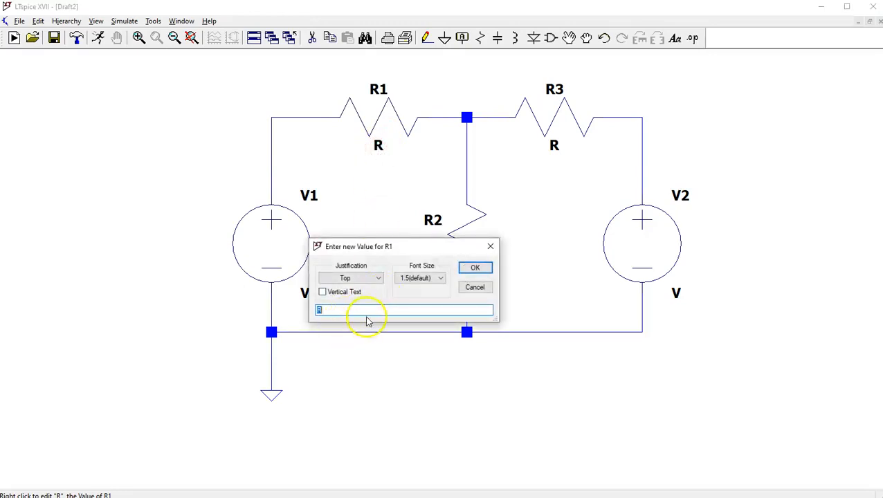
{"action": "type", "text": "470"}
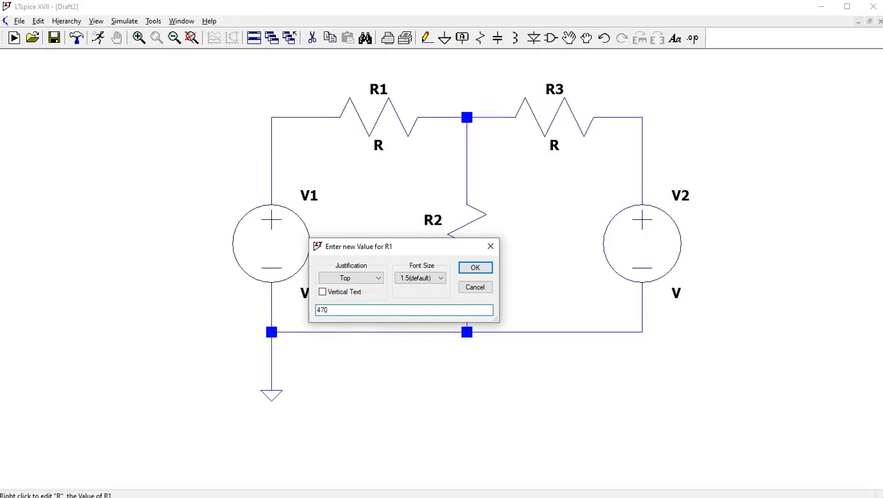
{"action": "left_click", "coordinate": [470, 268]}
- Set the value of resistor R3 to 1.5k
{"action": "right_click", "coordinate": [555, 147]}
{"action": "type", "text": "1.5k"}
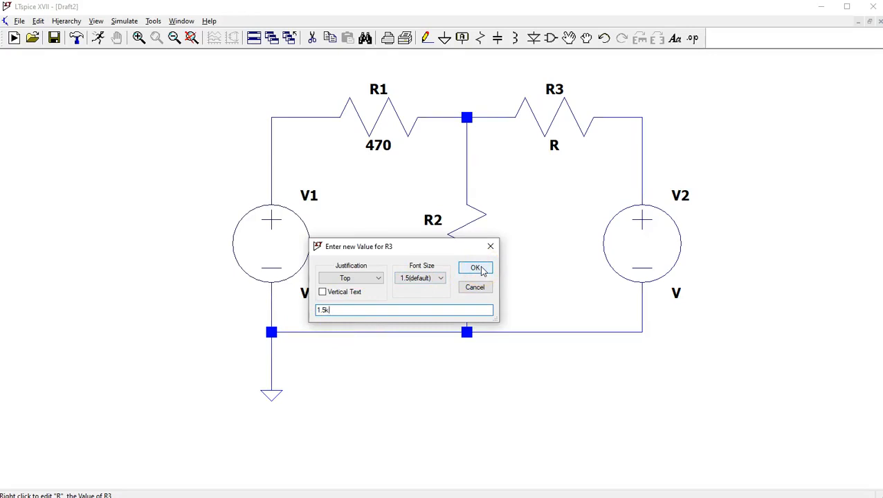
{"action": "left_click", "coordinate": [476, 267]}
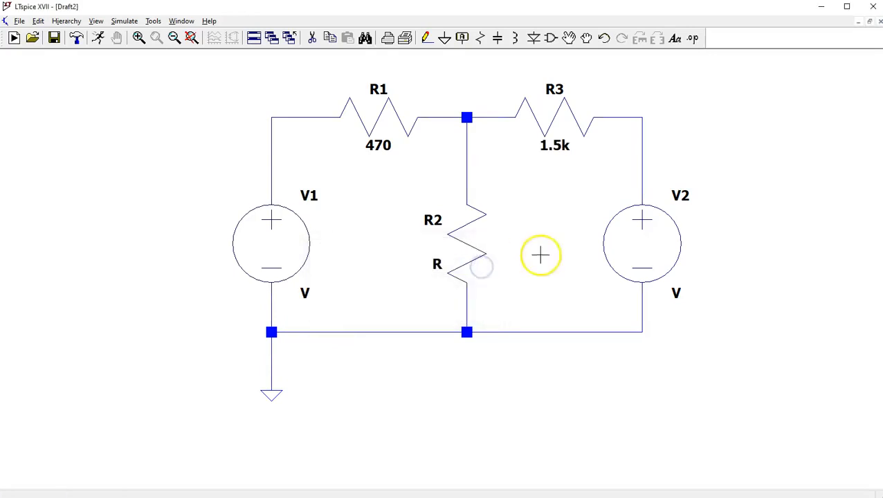
- Set the value of resistor R2 to 1k
{"action": "right_click", "coordinate": [437, 265]}
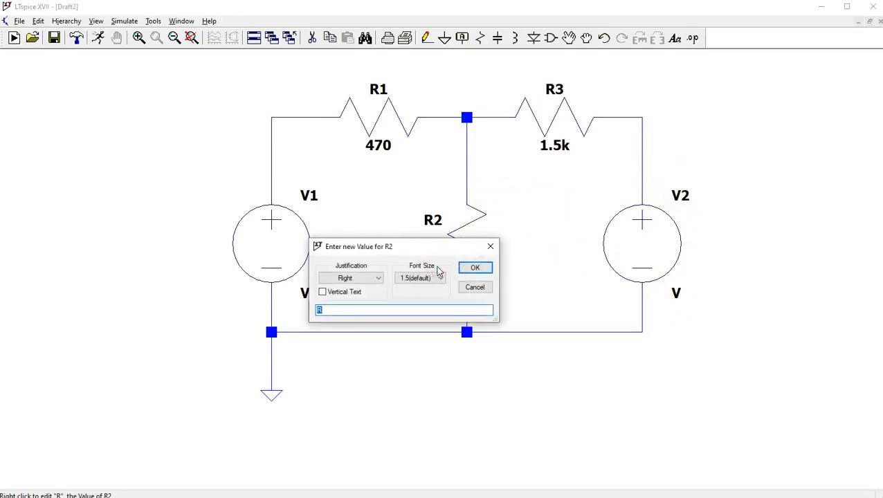
{"action": "type", "text": "1k"}
{"action": "key", "text": "Return"}
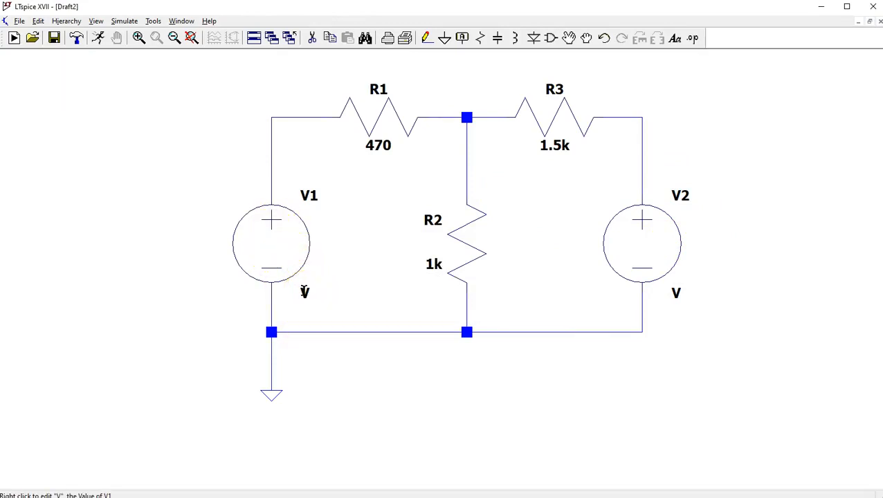
- Set the value of voltage source V1 to the parameter {V1}
{"action": "right_click", "coordinate": [305, 292]}
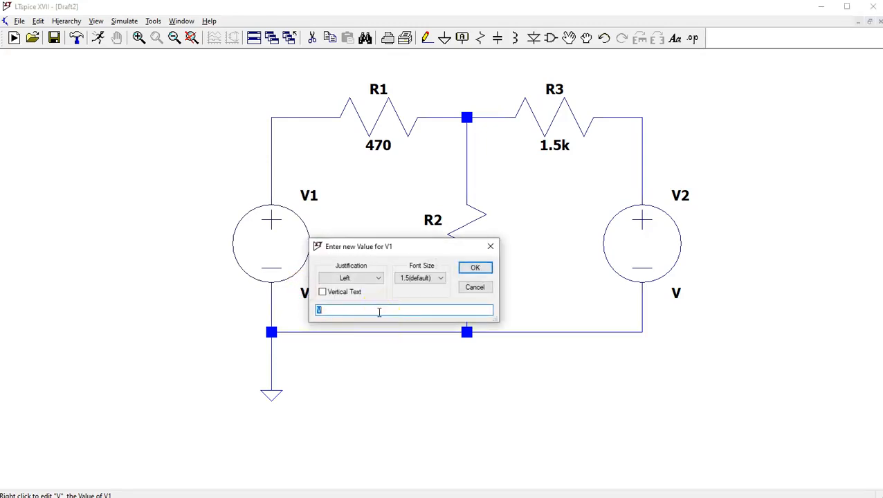
{"action": "type", "text": "{V1}"}
{"action": "left_click", "coordinate": [462, 271]}
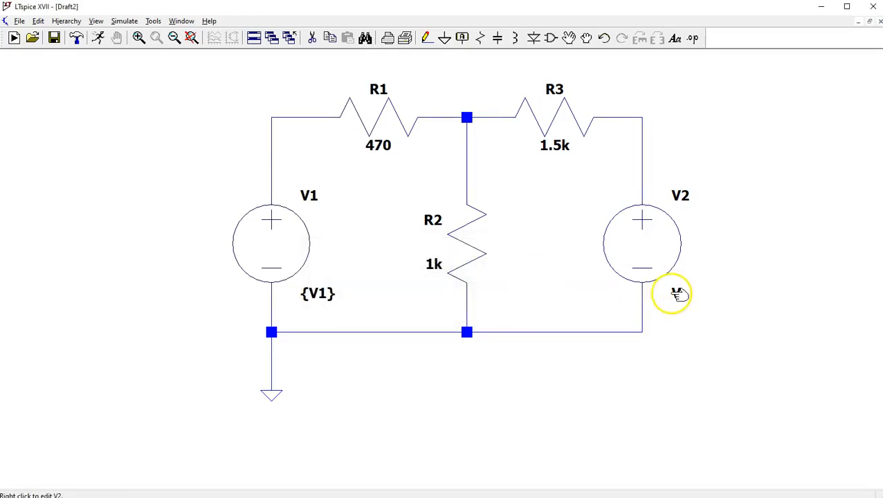
- Set the DC value of voltage source V2 to the parameter {V2}
{"action": "right_click", "coordinate": [670, 295]}
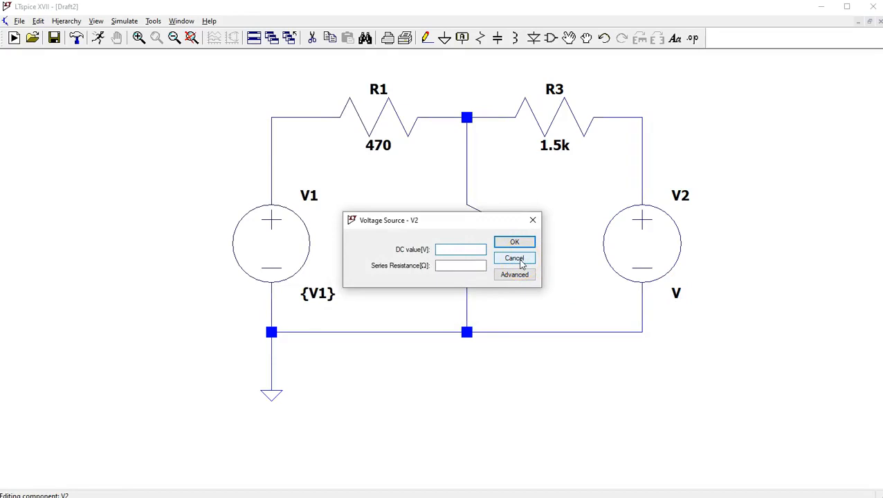
{"action": "type", "text": "{V2}"}
{"action": "left_click", "coordinate": [515, 243]}
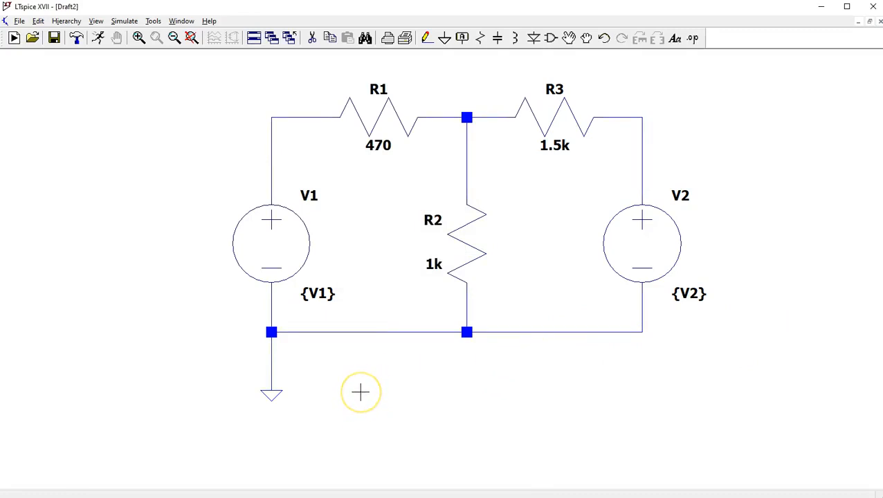
- Place the SPICE directive ".param V1 = 2.5, V2=5" on the schematic just below the ground symbol
{"action": "left_click", "coordinate": [695, 41]}
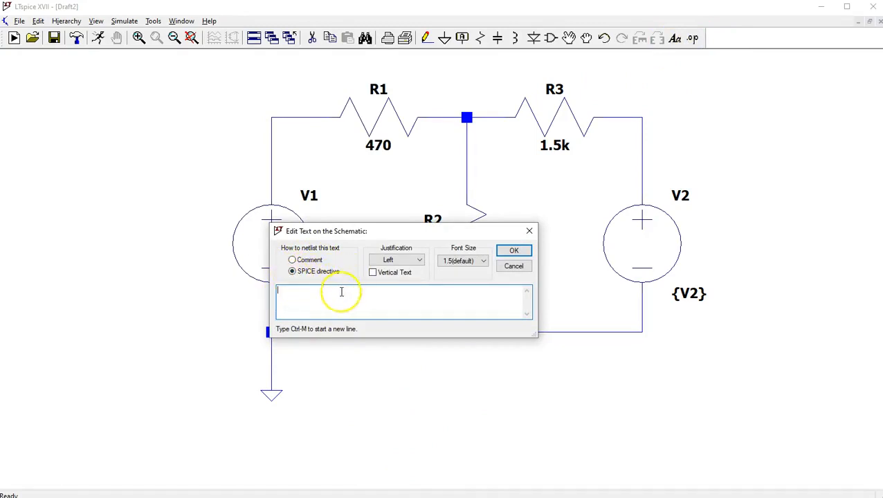
{"action": "type", "text": ".param"}
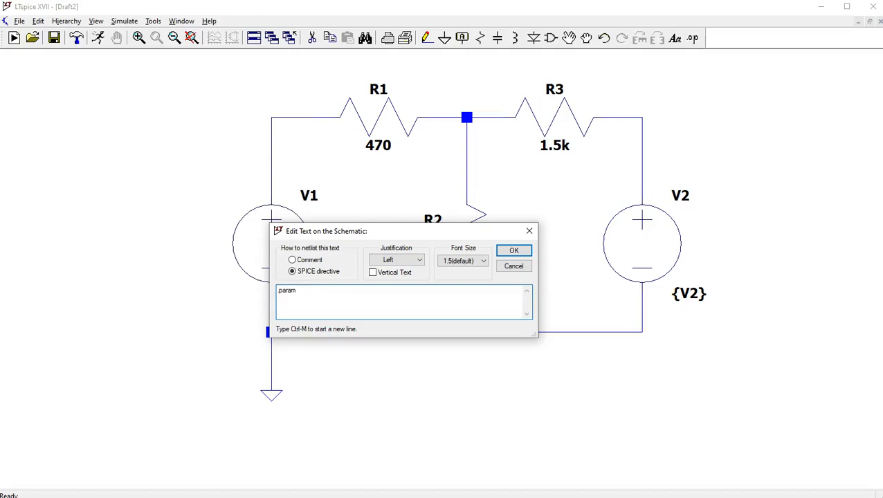
{"action": "type", "text": " V1 = 2.5, V2=5"}
{"action": "key", "text": "ctrl+m"}
{"action": "left_click", "coordinate": [519, 252]}
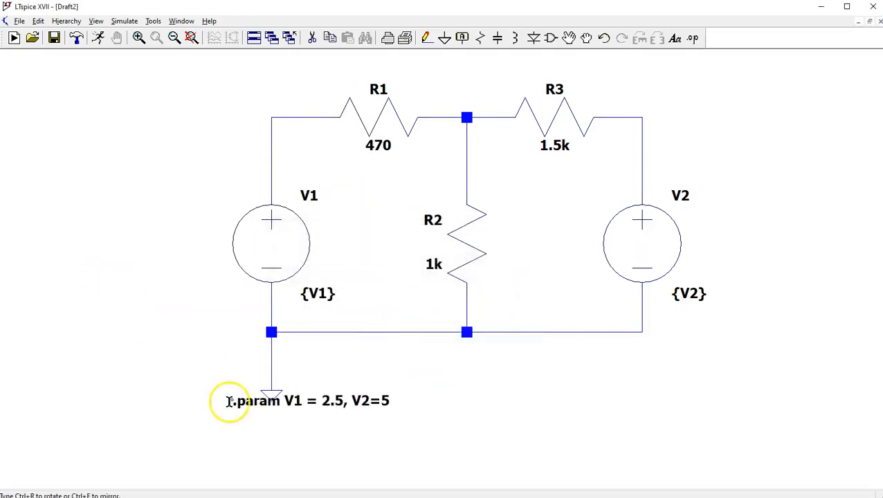
{"action": "left_click", "coordinate": [256, 425]}
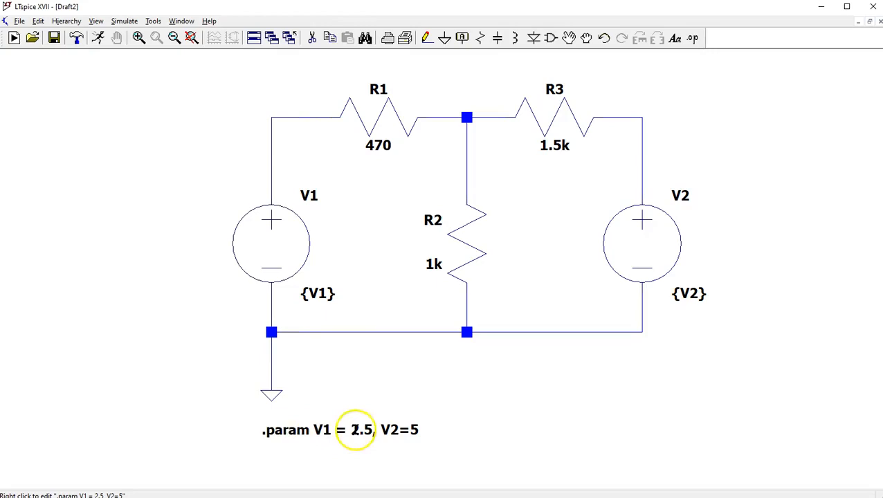
- Set up and run a DC operating point (.op) analysis, then highlight all the listed results and close them
{"action": "left_click", "coordinate": [99, 40]}
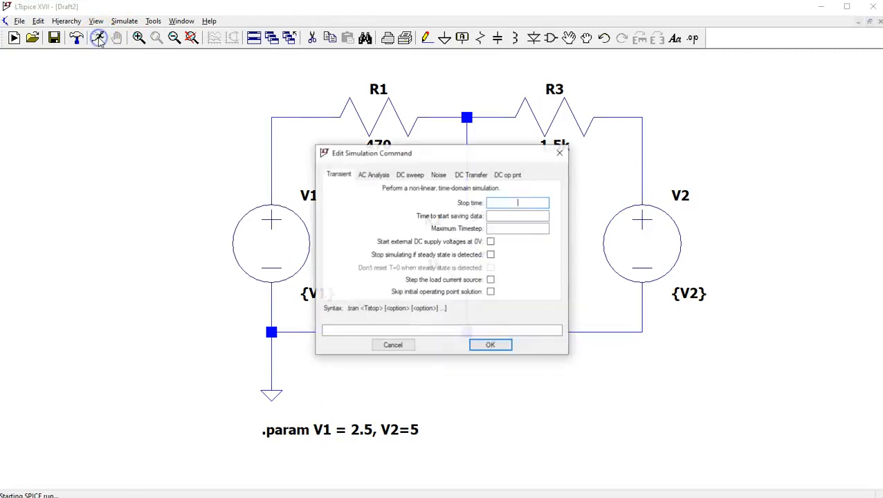
{"action": "left_click", "coordinate": [512, 174]}
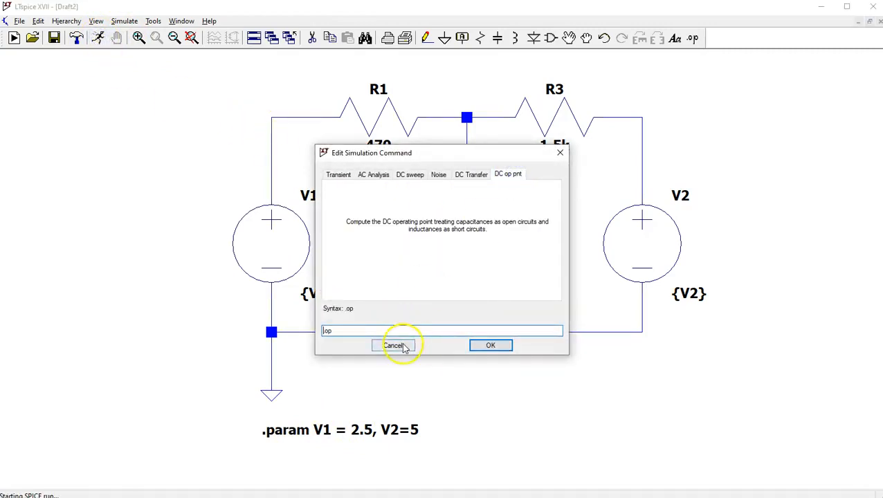
{"action": "left_click", "coordinate": [491, 346]}
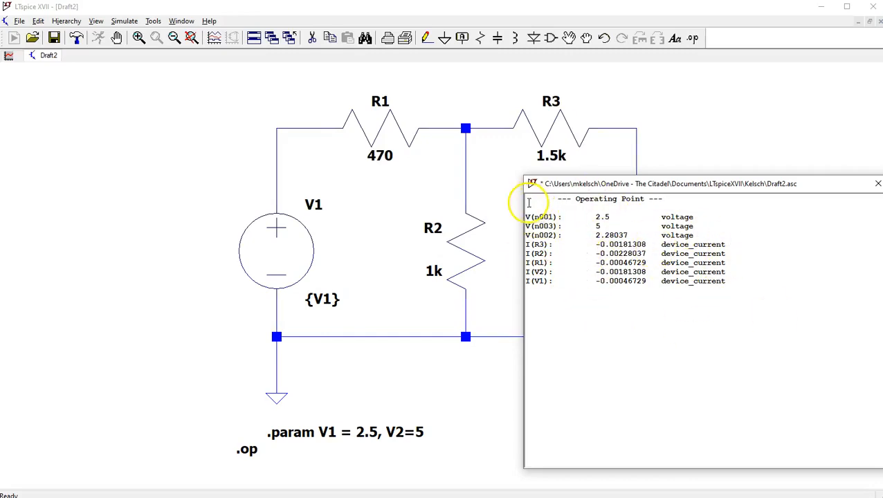
{"action": "left_click_drag", "start_coordinate": [527, 200], "coordinate": [748, 284]}
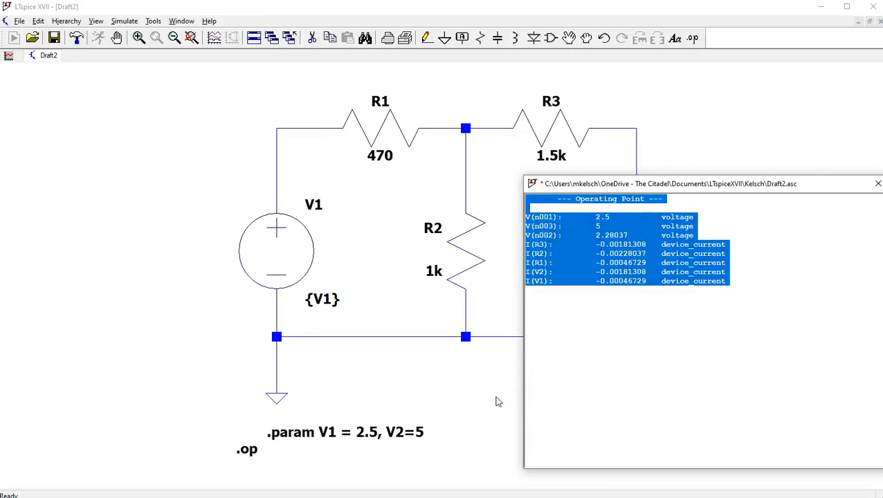
{"action": "left_click", "coordinate": [877, 186]}
- Rerun the operating point simulation, move the results window to review the node voltages and device currents, and close it
{"action": "mouse_move", "coordinate": [467, 118]}
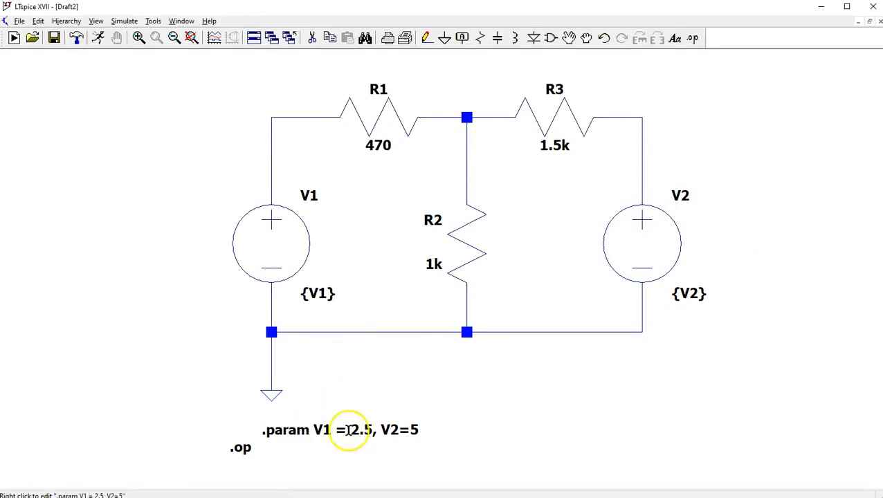
{"action": "left_click", "coordinate": [97, 39]}
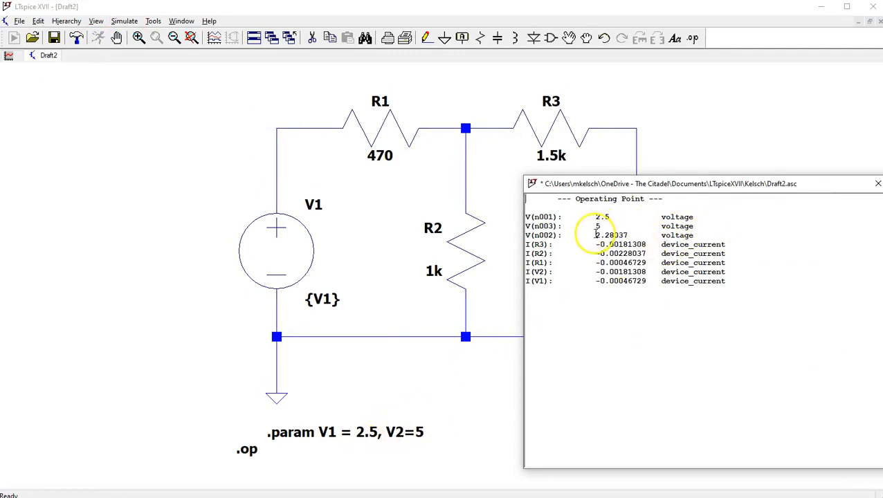
{"action": "left_click", "coordinate": [814, 186]}
{"action": "left_click_drag", "start_coordinate": [814, 186], "coordinate": [728, 182]}
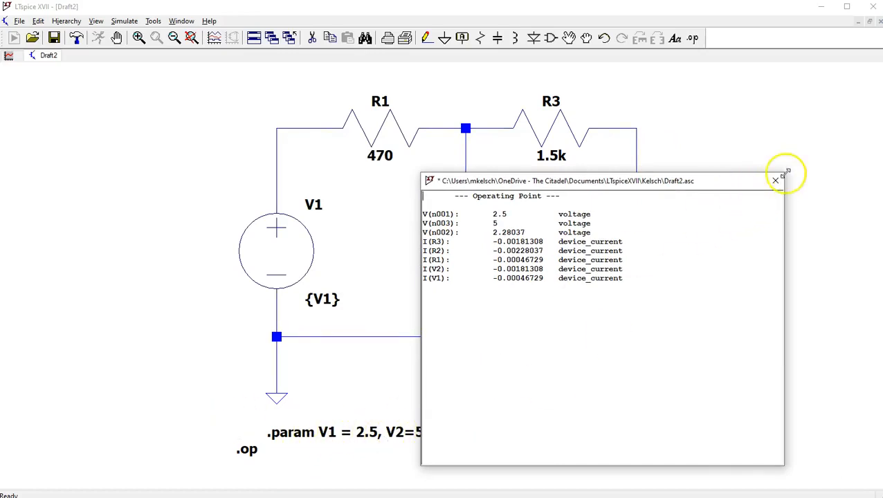
{"action": "left_click_drag", "start_coordinate": [707, 180], "coordinate": [771, 149]}
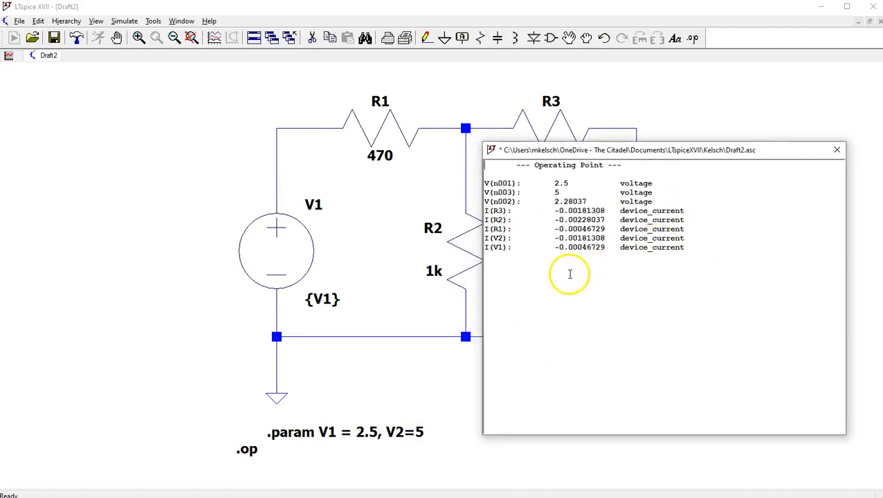
{"action": "left_click", "coordinate": [836, 151]}
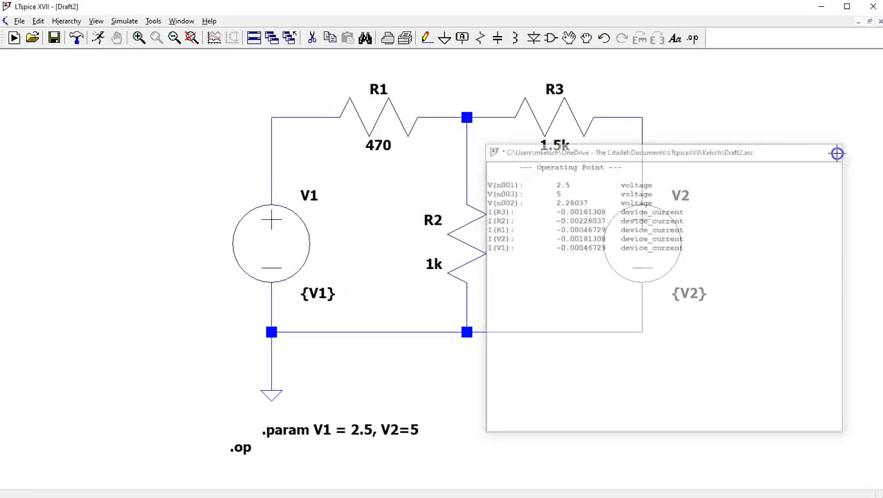
- Open the SPICE error log to check the simulation run, then close it
{"action": "left_click", "coordinate": [96, 21]}
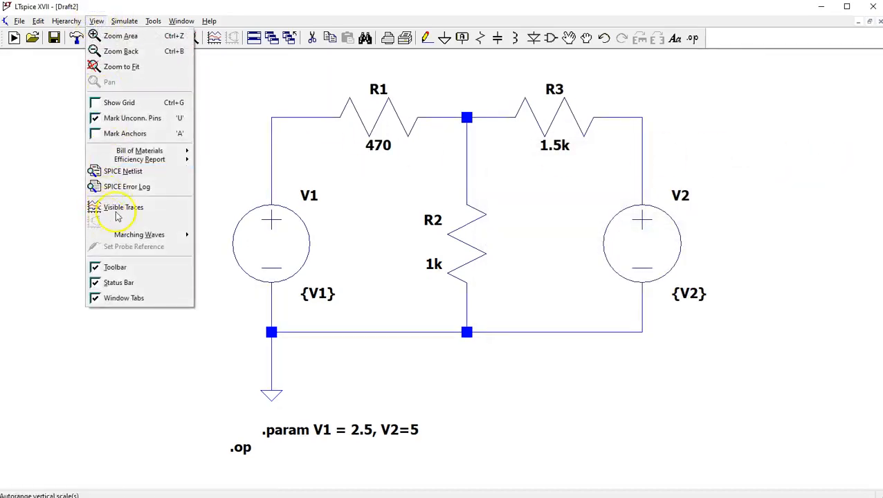
{"action": "left_click", "coordinate": [145, 188]}
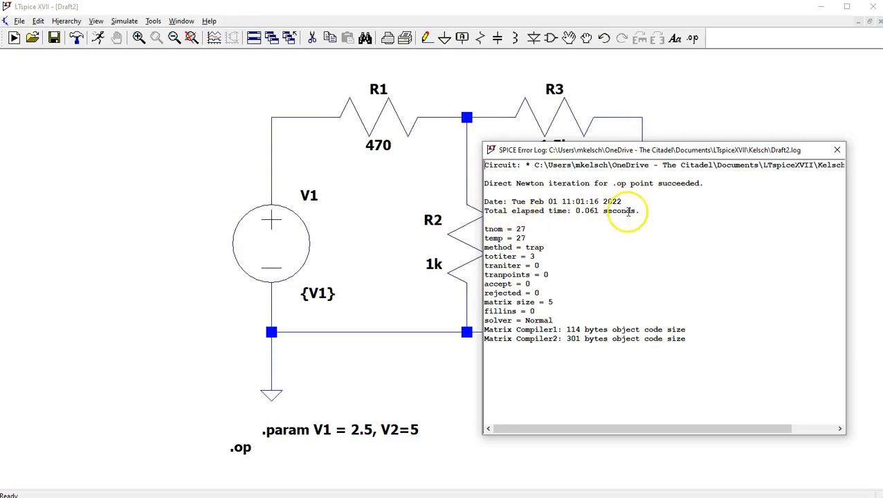
{"action": "left_click", "coordinate": [836, 149]}
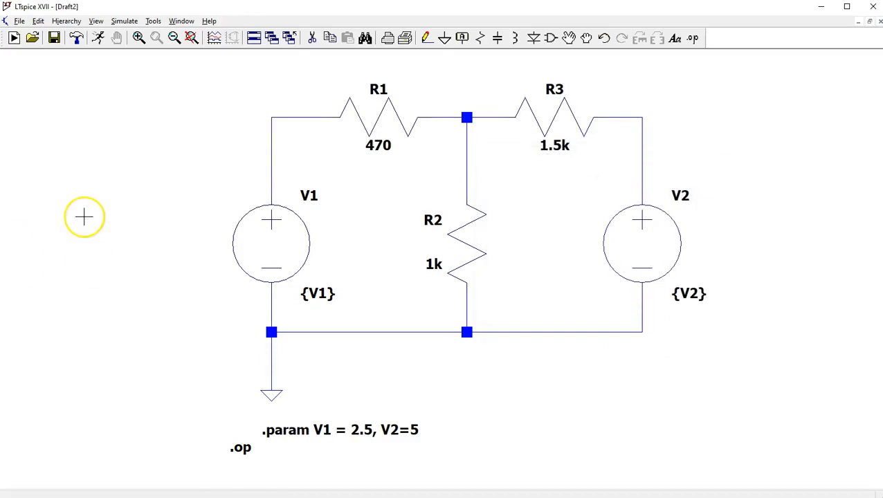